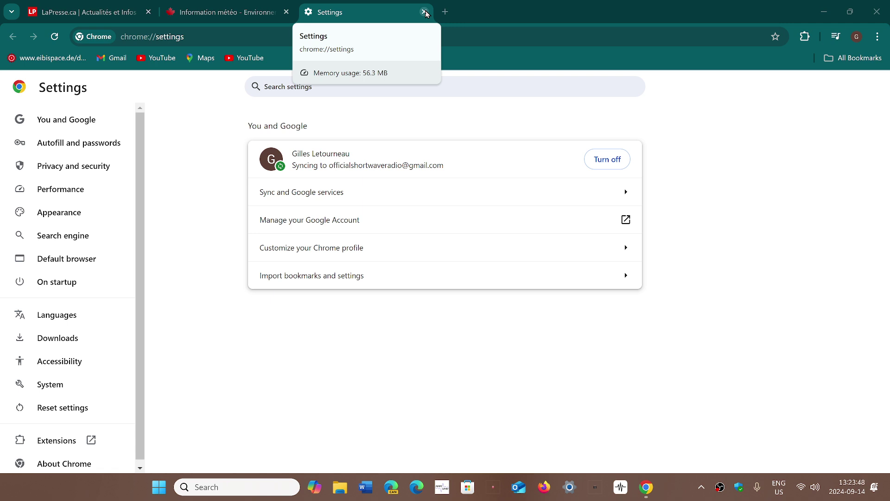
# View the Environment Canada weather tab, return to Chrome Settings, then close Chrome to the desktop
pyautogui.click(194, 17)
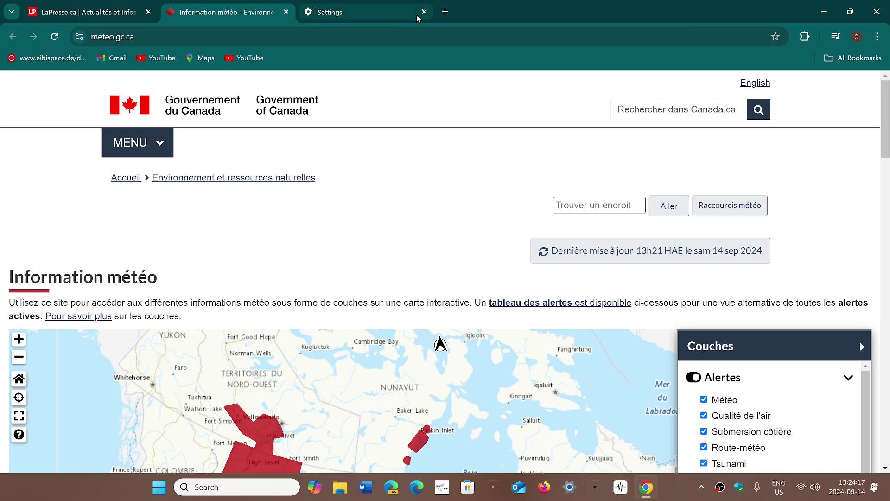
pyautogui.click(386, 19)
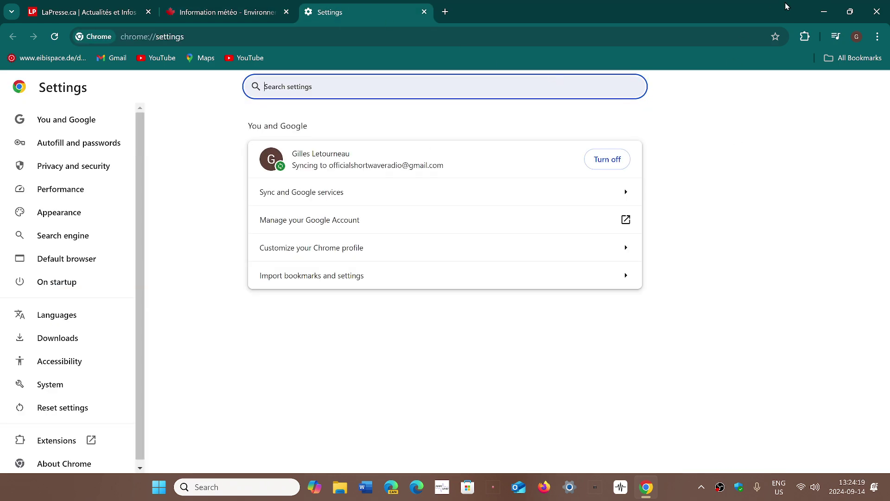
pyautogui.click(877, 12)
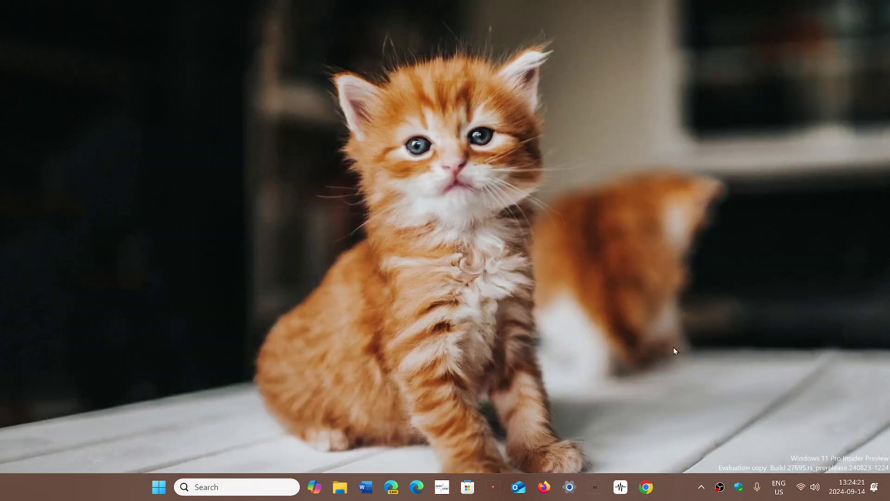